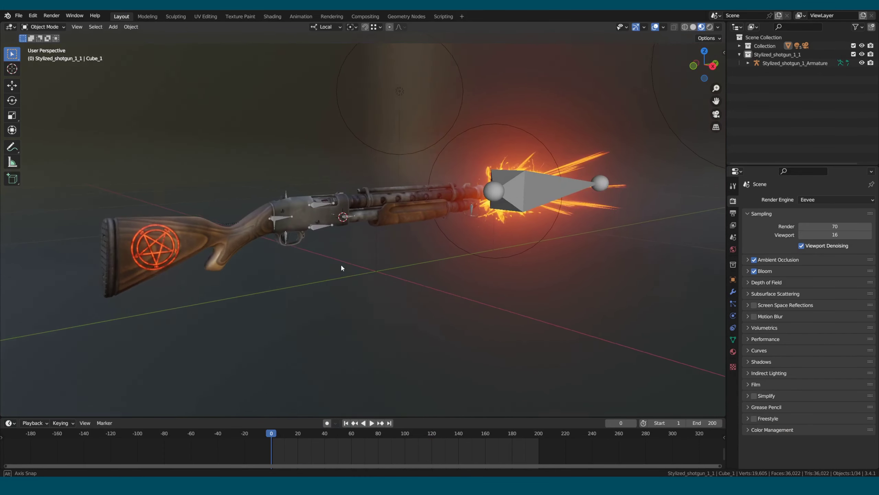
- Switch the viewport to Rendered shading and orbit the shotgun to another angle
middle_click_drag(342, 266, 338, 265)
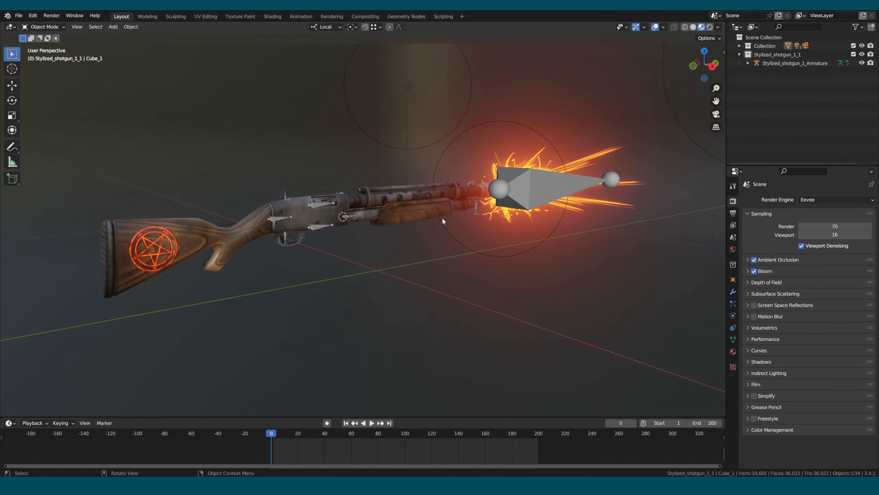
left_click(710, 28)
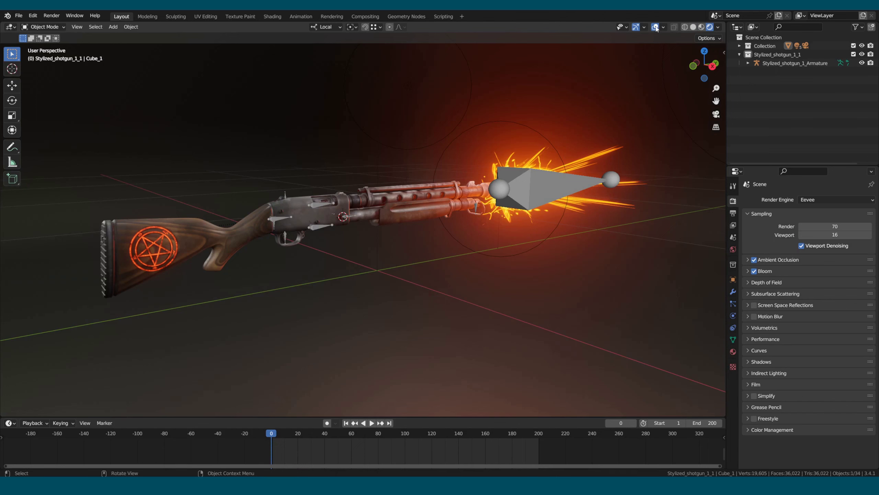
mouse_move(574, 221)
middle_mouse_down()
mouse_move(582, 225)
mouse_move(547, 233)
mouse_move(574, 209)
mouse_move(689, 218)
mouse_move(690, 248)
mouse_move(685, 255)
mouse_move(681, 220)
mouse_move(567, 224)
middle_mouse_up()
- Show the shotgun in Solid shading with the wireframe overlay, orbiting to inspect the mesh
left_click(691, 28)
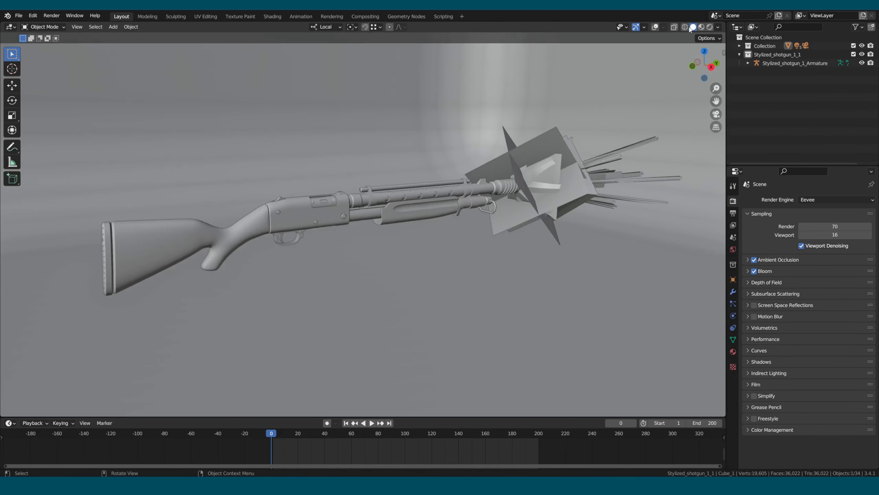
left_click(664, 27)
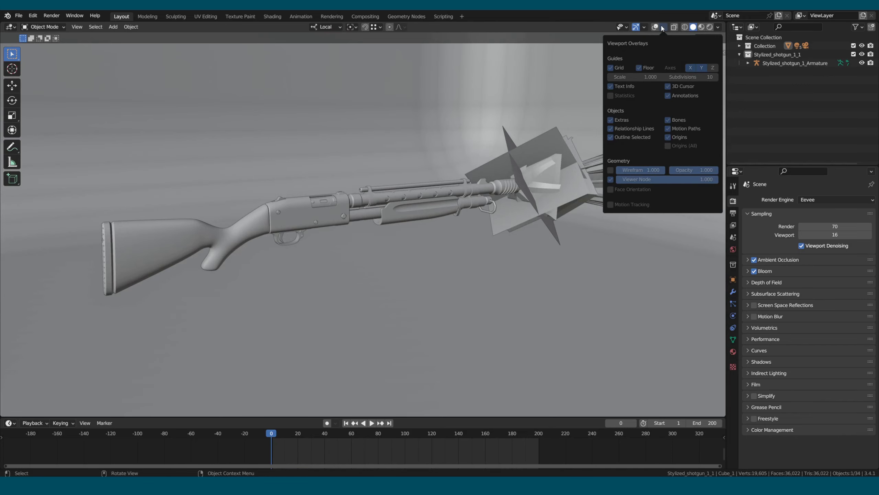
left_click(654, 27)
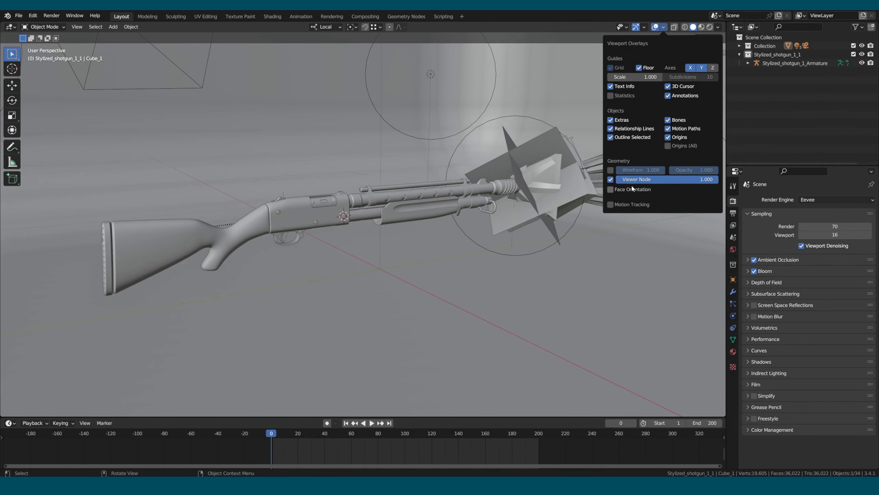
left_click(611, 171)
middle_click_drag(510, 200, 505, 155)
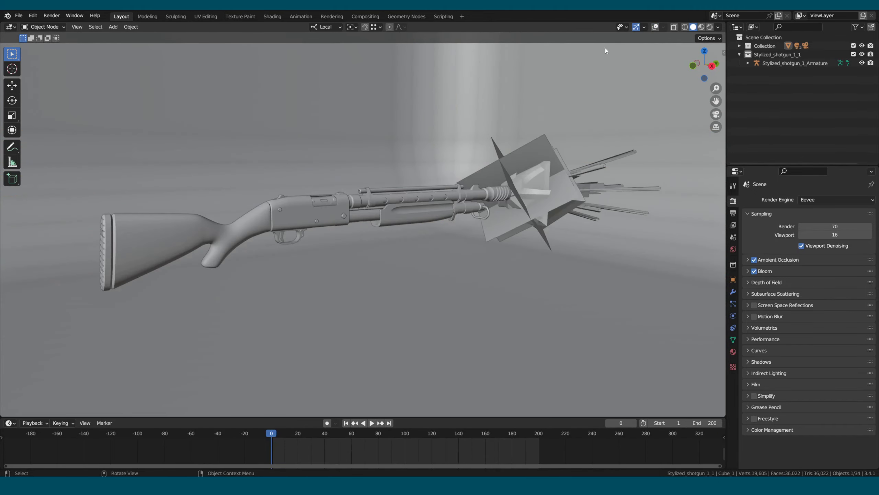
mouse_move(452, 159)
middle_mouse_down()
mouse_move(502, 147)
mouse_move(585, 164)
mouse_move(625, 153)
mouse_move(622, 138)
mouse_move(598, 140)
mouse_move(434, 167)
middle_mouse_up()
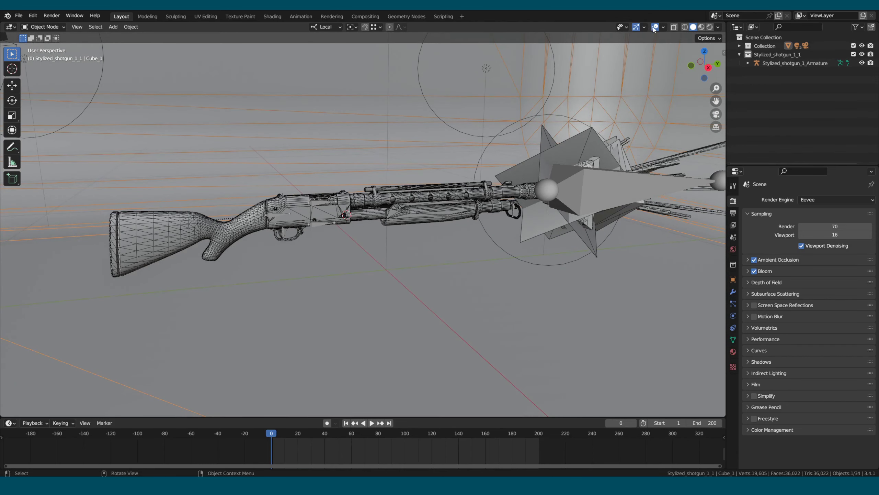
mouse_move(384, 220)
middle_mouse_down()
mouse_move(399, 211)
mouse_move(518, 214)
mouse_move(500, 231)
mouse_move(437, 234)
mouse_move(392, 221)
mouse_move(406, 213)
middle_mouse_up()
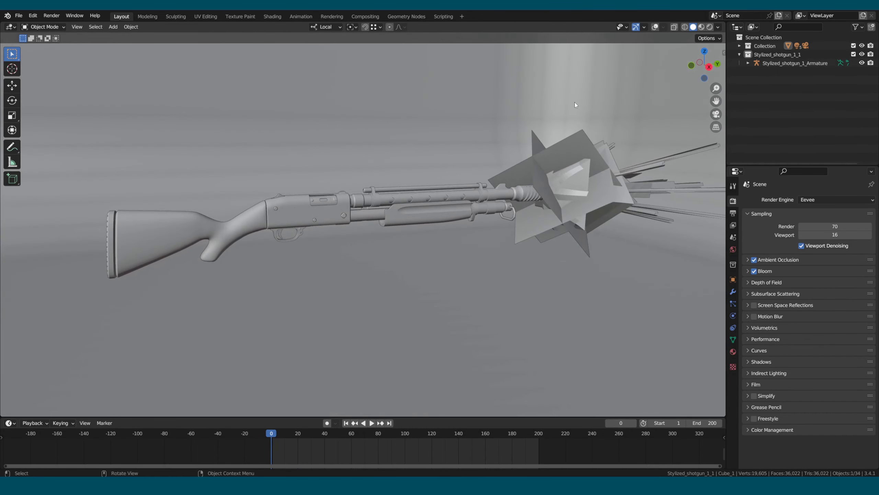
- Turn off the wireframe overlay and return to Rendered shading
left_click(662, 27)
left_click(610, 170)
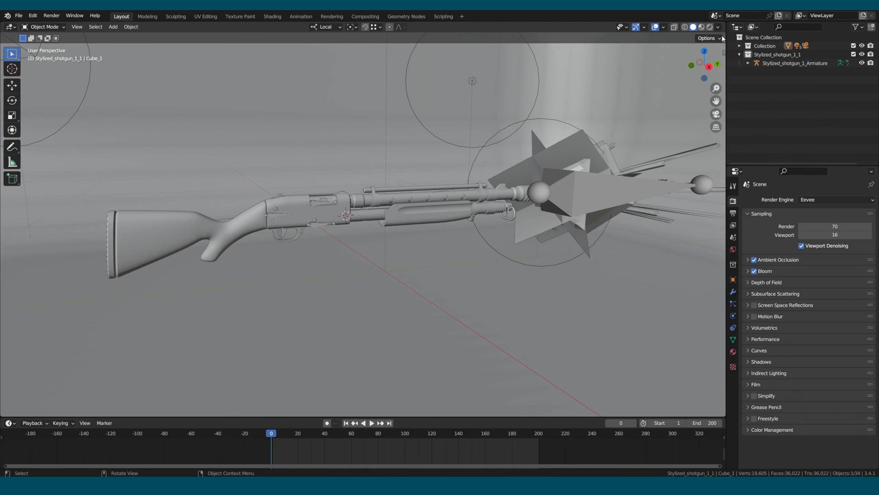
left_click(710, 28)
- Select the armature and scale the Fire_1 muzzle flash bone to 0
scroll(481, 199, "up", 2)
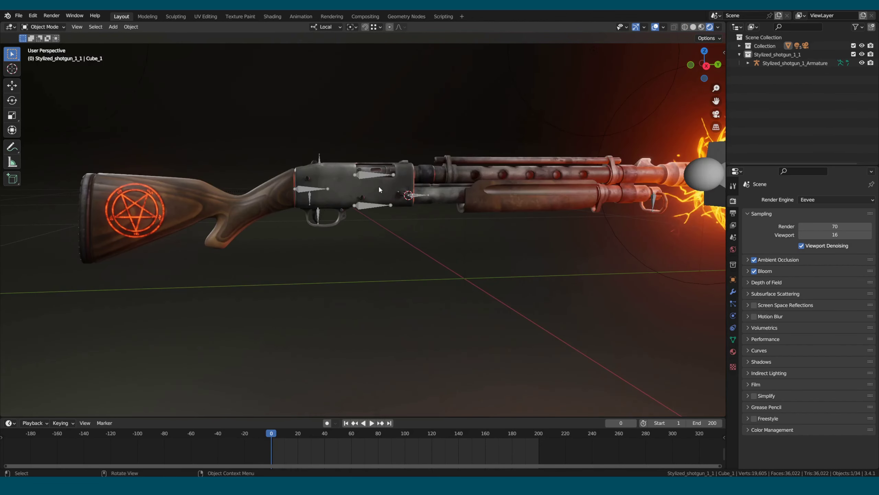
left_click(368, 172)
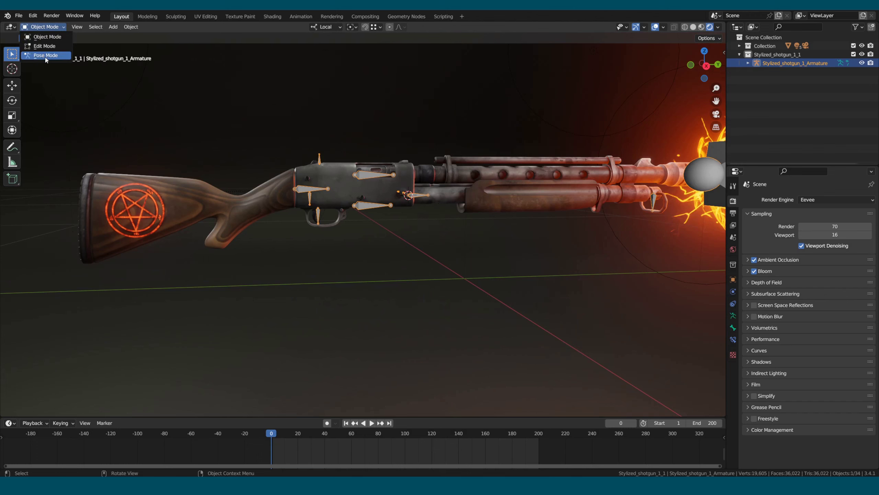
scroll(364, 260, "up", 4)
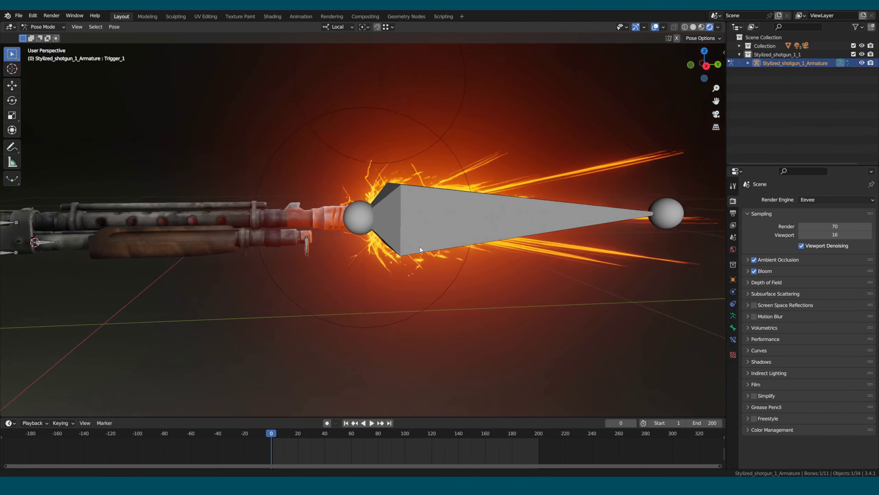
scroll(420, 246, "up", 2)
left_click(493, 239)
key("s")
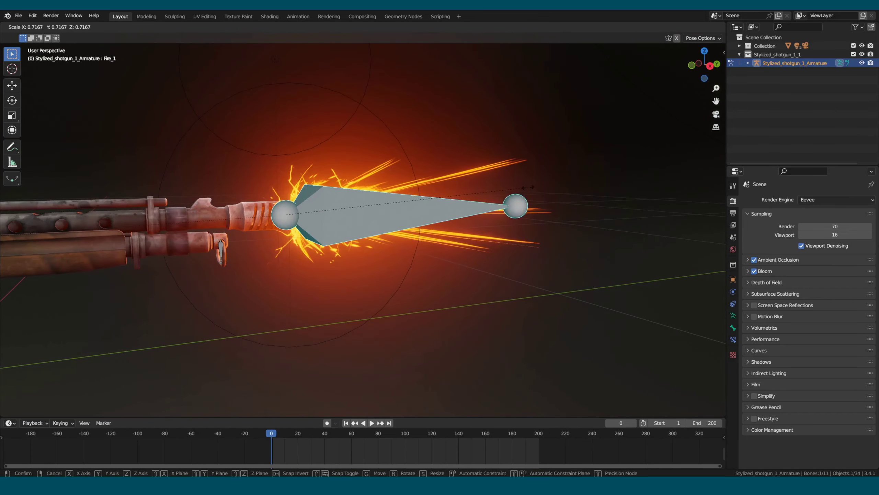
left_click(586, 193)
type("0")
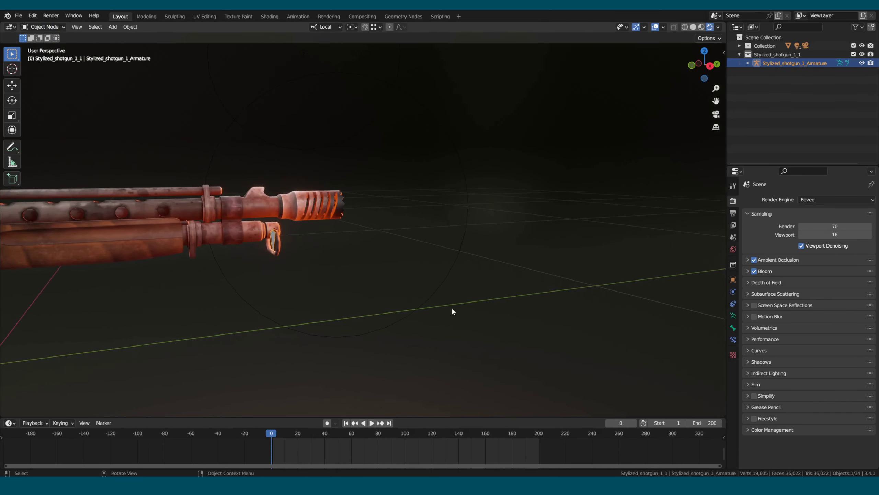
- Select the Fire_2 point light at the muzzle and inspect its light settings
left_click(436, 294)
left_click(733, 315)
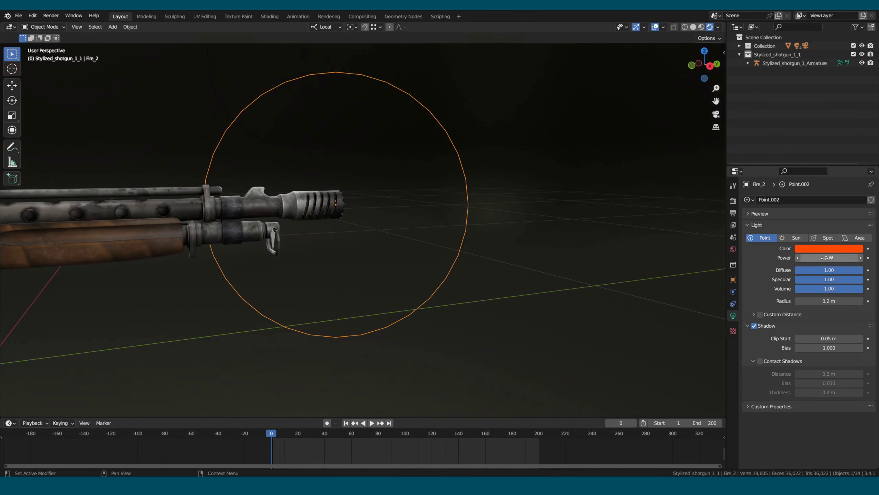
middle_click_drag(298, 231, 349, 228)
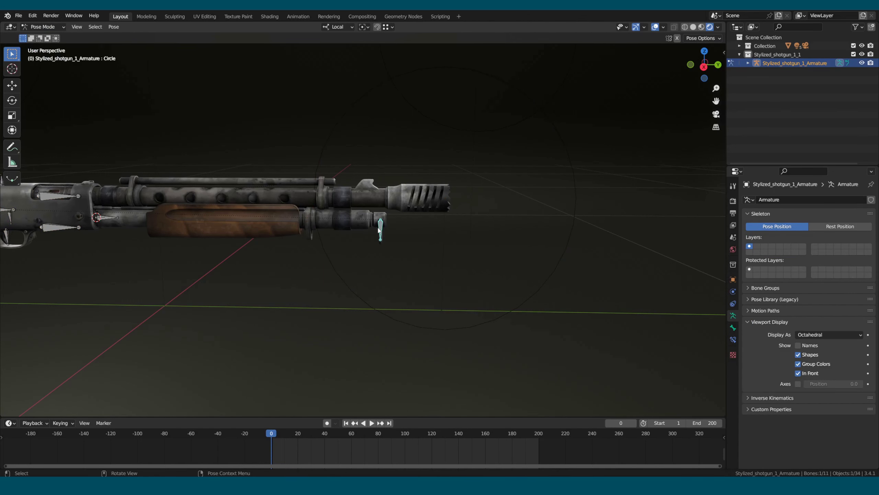
- Frame the Circle bone and rotate the ring under the barrel about its Z axis
key("KP_Decimal")
mouse_move(380, 230)
middle_mouse_down()
mouse_move(412, 224)
mouse_move(399, 228)
mouse_move(485, 234)
middle_mouse_up()
key("r")
key("z")
key("z")
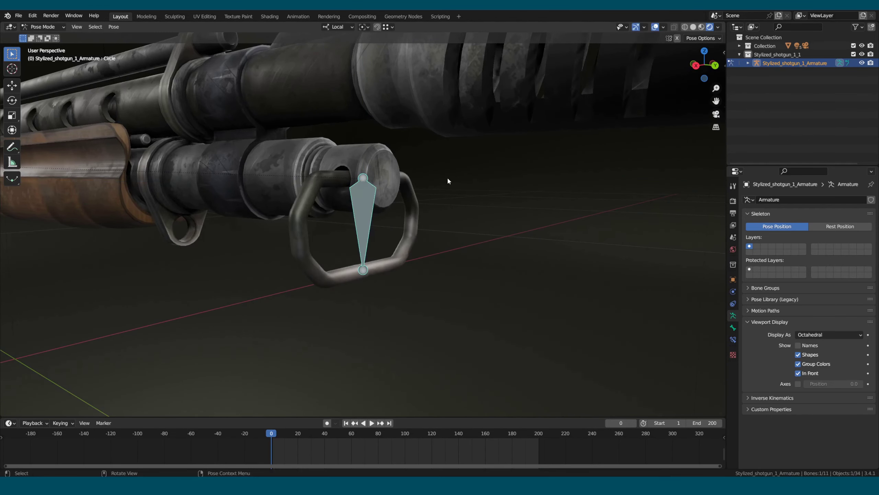
scroll(265, 220, "down", 5)
scroll(257, 222, "down", 3)
scroll(246, 222, "down", 2)
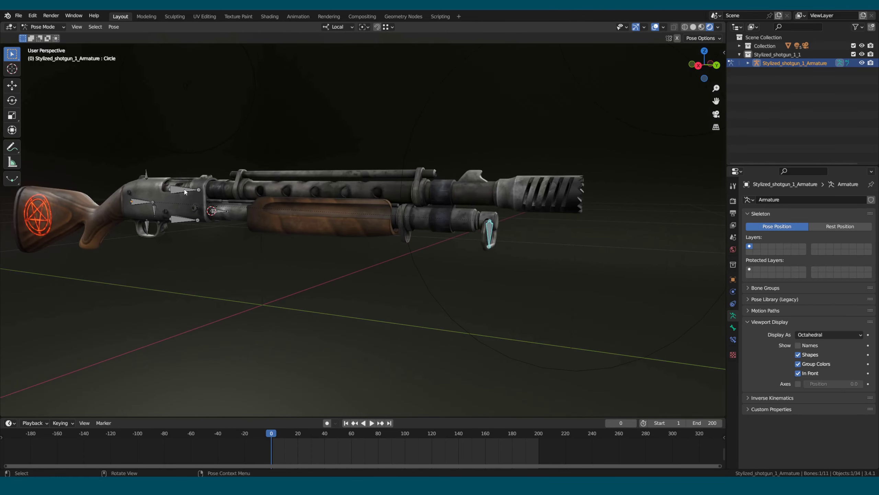
scroll(184, 190, "up", 3)
scroll(183, 188, "up", 2)
middle_click_drag(184, 187, 428, 223)
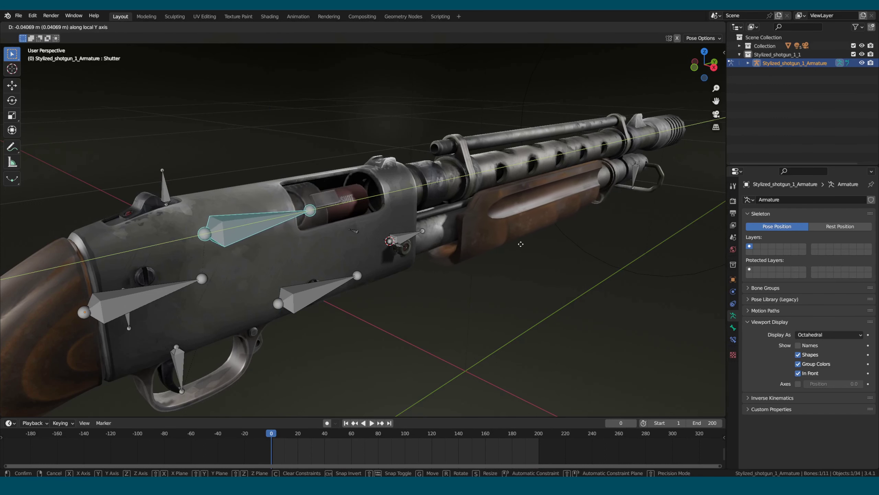
- Confirm the Shutter bone's slide and move it further along its local Y axis
left_click(518, 245)
mouse_move(514, 245)
middle_mouse_down()
mouse_move(481, 239)
mouse_move(475, 247)
mouse_move(399, 220)
mouse_move(412, 224)
mouse_move(301, 209)
mouse_move(489, 230)
mouse_move(319, 215)
mouse_move(427, 221)
middle_mouse_up()
scroll(481, 240, "up", 3)
scroll(467, 263, "up", 3)
key("g")
key("y")
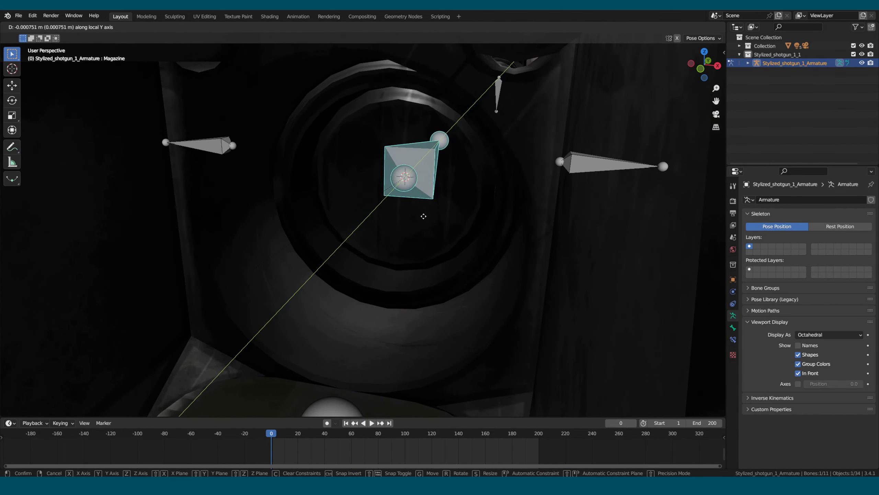
mouse_move(427, 215)
middle_mouse_down()
mouse_move(414, 211)
mouse_move(399, 226)
mouse_move(340, 220)
mouse_move(388, 235)
mouse_move(405, 263)
middle_mouse_up()
- Rotate the small Trigger_2 bone around its local Y axis
left_click(427, 220)
key("r")
key("y")
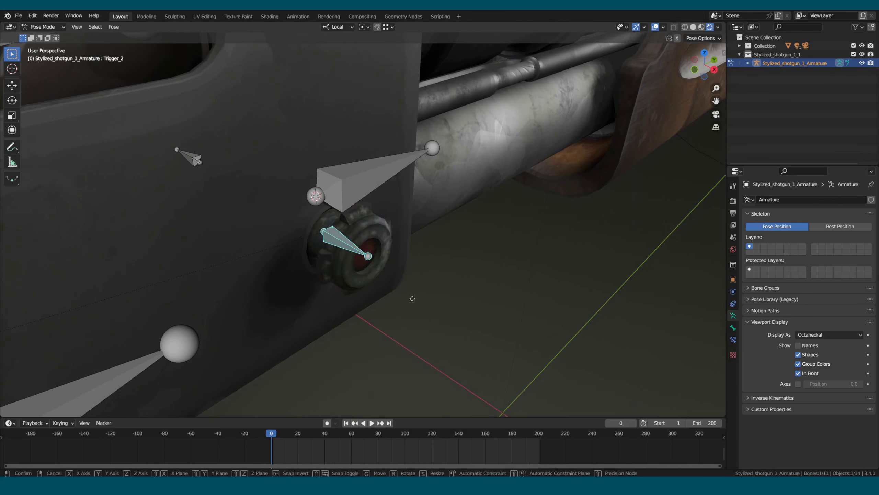
mouse_move(392, 290)
middle_mouse_down()
mouse_move(314, 252)
mouse_move(174, 232)
mouse_move(274, 206)
middle_mouse_up()
- Rotate the Shutter_1 bone about its local X axis
mouse_move(304, 276)
middle_mouse_down()
mouse_move(297, 186)
mouse_move(339, 210)
mouse_move(353, 206)
middle_mouse_up()
key("r")
key("z")
key("z")
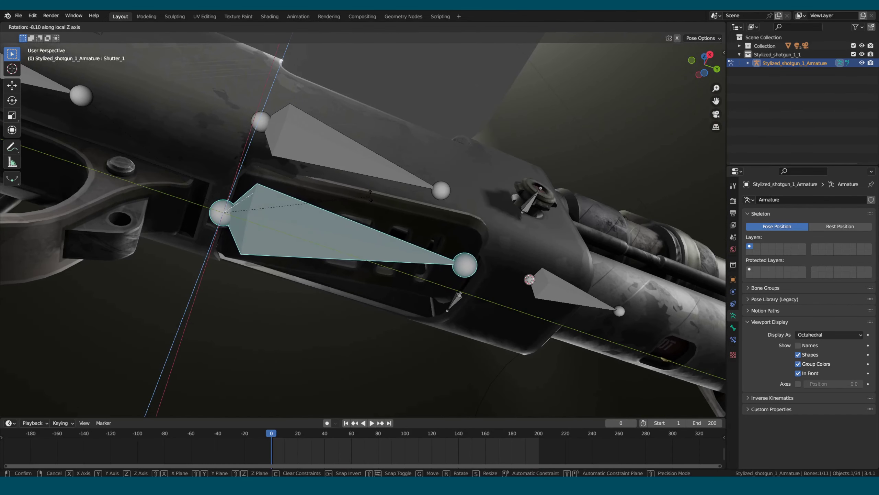
key("x")
key("x")
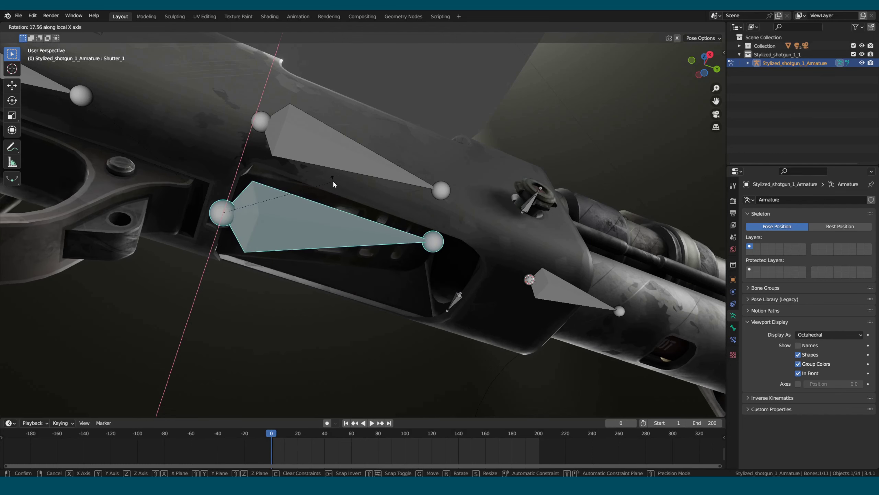
left_click(332, 183)
mouse_move(333, 184)
middle_mouse_down()
mouse_move(300, 193)
mouse_move(258, 183)
mouse_move(307, 217)
mouse_move(265, 233)
mouse_move(396, 238)
middle_mouse_up()
- Try rotating the Trigger bone about its local Z axis, then cancel it
left_click(313, 222)
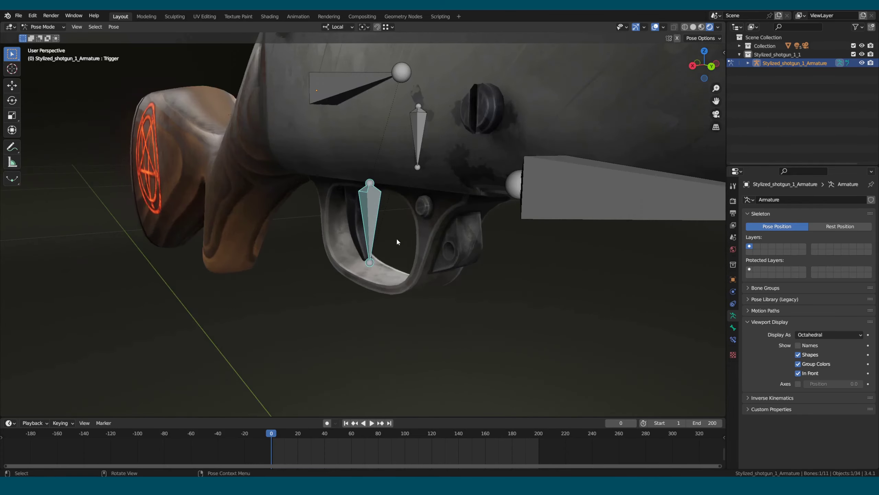
scroll(436, 225, "up", 3)
scroll(436, 225, "up", 2)
key("r")
key("z")
key("z")
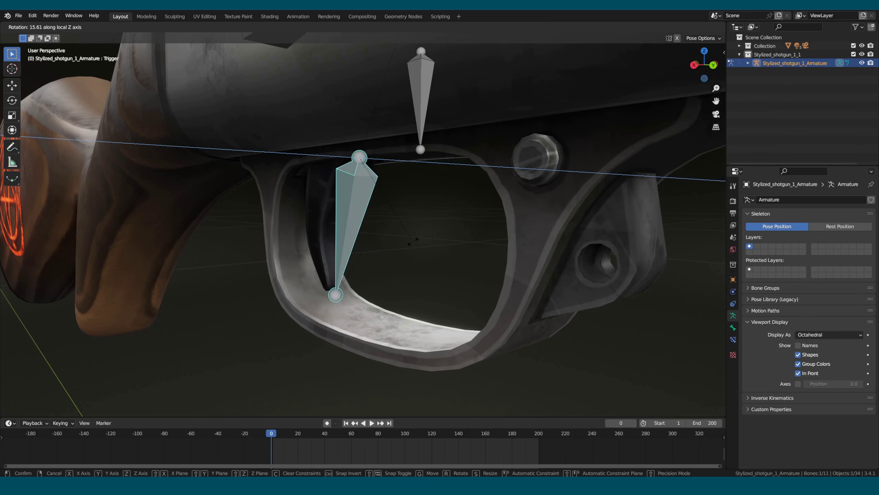
right_click(413, 241)
scroll(333, 149, "down", 3)
scroll(347, 146, "down", 2)
scroll(348, 146, "down", 2)
scroll(302, 245, "down", 2)
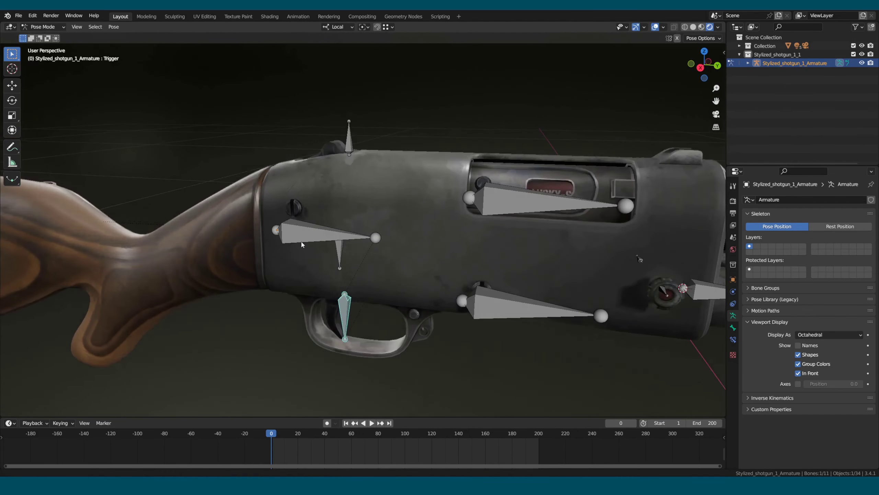
- Select the Trigger_1 bone on the receiver top and cancel its attempted move
left_click(341, 181)
scroll(394, 216, "up", 4)
middle_click_drag(394, 216, 413, 244)
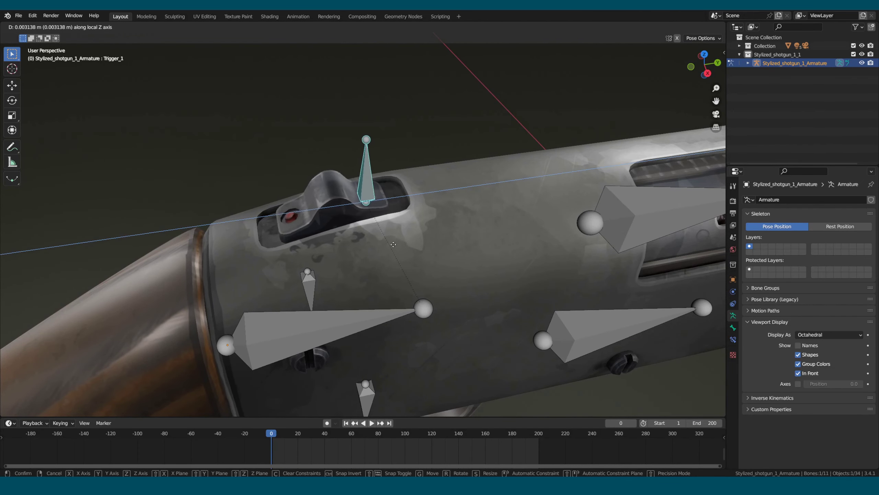
right_click(393, 244)
- Rotate the trigger-guard lever bone about its X axis
mouse_move(369, 247)
middle_mouse_down()
mouse_move(408, 231)
mouse_move(516, 245)
mouse_move(366, 284)
mouse_move(416, 273)
mouse_move(402, 295)
middle_mouse_up()
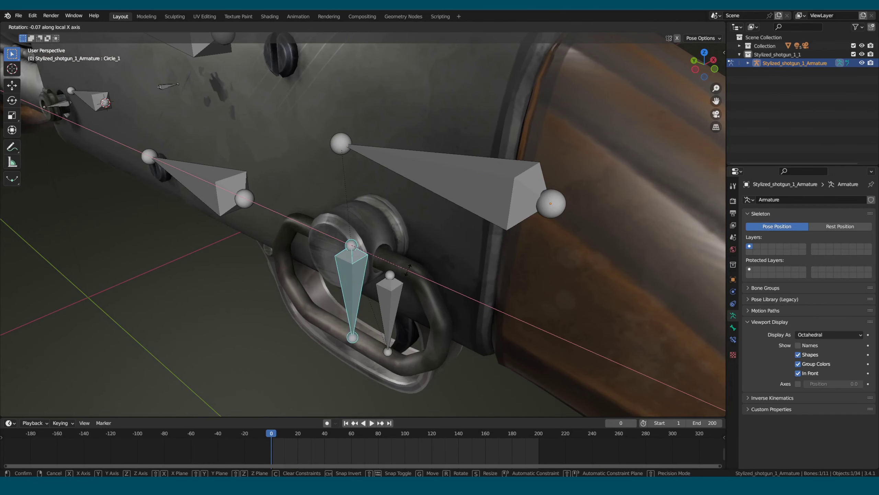
key("r")
key("x")
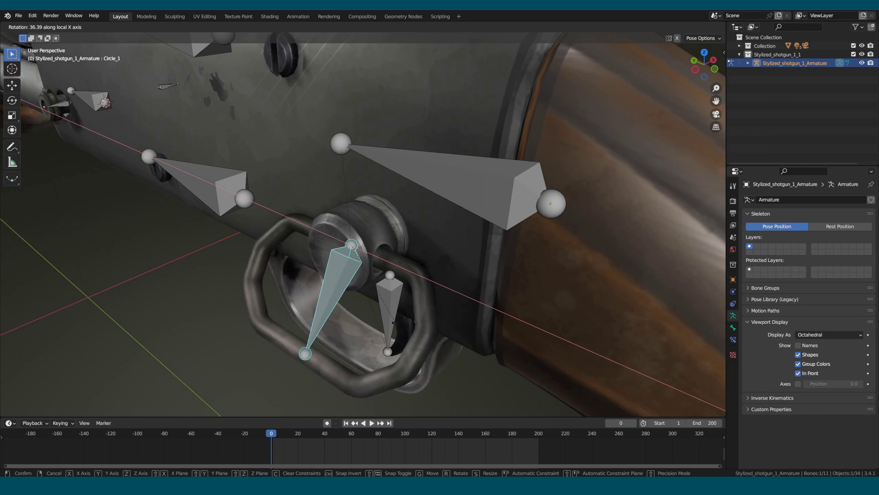
left_click(311, 264)
mouse_move(311, 263)
middle_mouse_down()
mouse_move(285, 246)
mouse_move(457, 270)
middle_mouse_up()
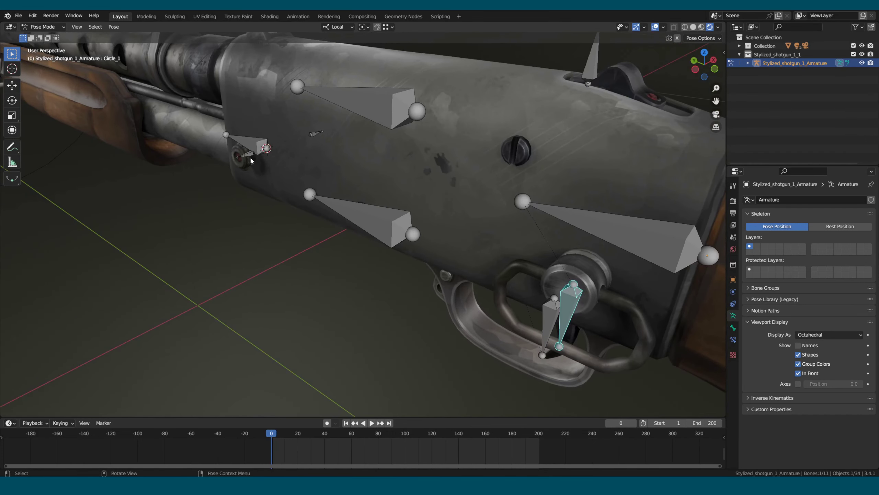
- Frame the selected trigger bone, then orbit out to view the whole shotgun
key("KP_Decimal")
scroll(376, 227, "down", 3)
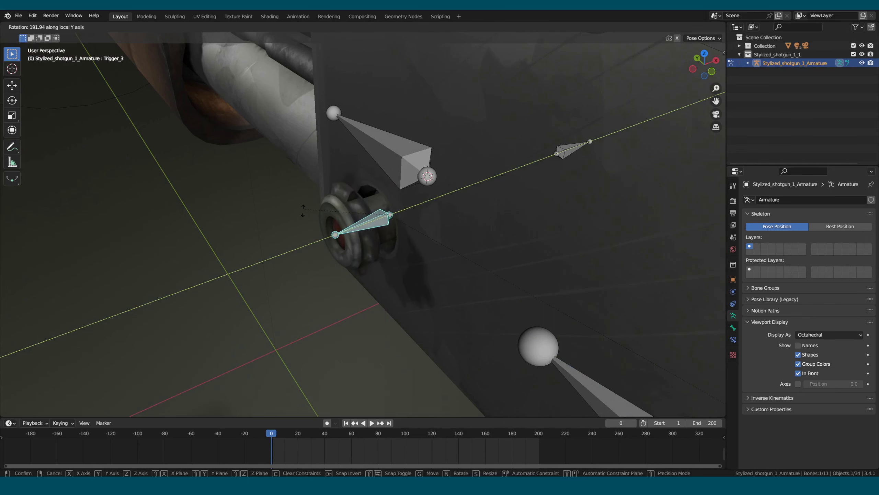
scroll(317, 237, "down", 5)
middle_click_drag(328, 239, 396, 221)
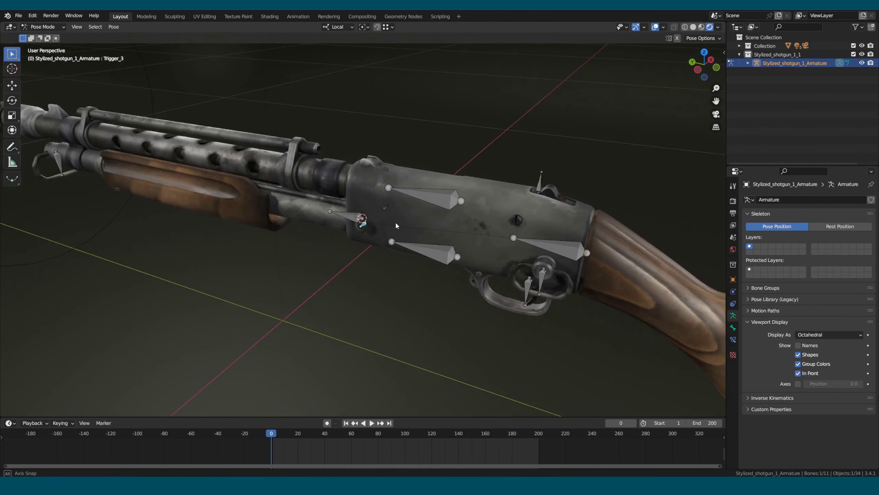
scroll(518, 214, "up", 2)
scroll(535, 236, "down", 3)
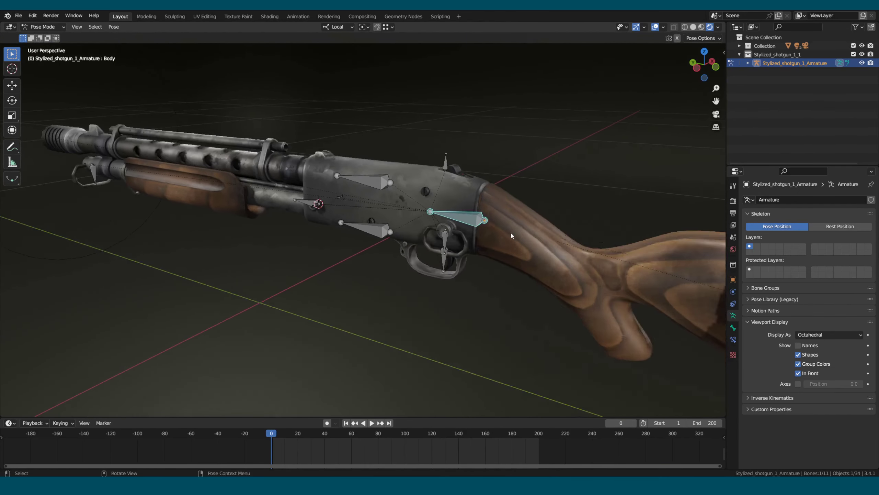
middle_click_drag(511, 231, 505, 237)
- Trackball-rotate the selected bone, then select the shotgun's Body mesh from a side view
key("r")
key("r")
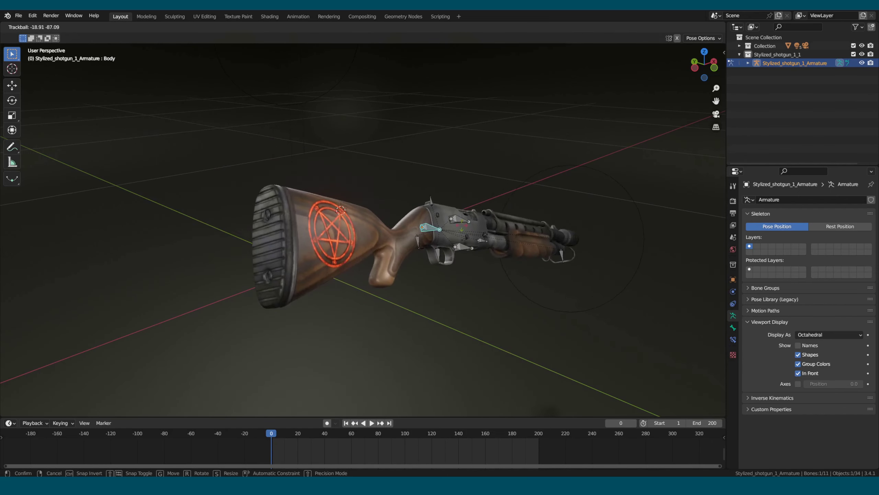
left_click(466, 228)
middle_click_drag(466, 229, 280, 209)
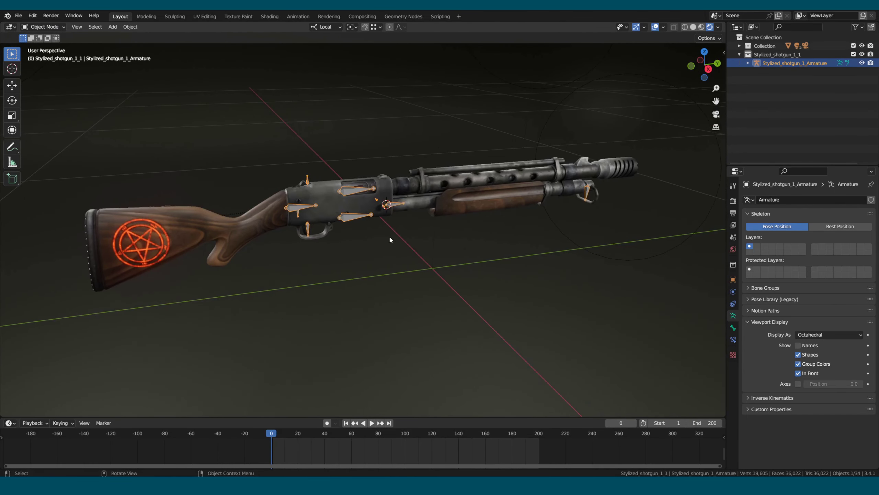
mouse_move(402, 230)
middle_mouse_down()
mouse_move(382, 224)
mouse_move(417, 222)
mouse_move(367, 409)
middle_mouse_up()
left_click(374, 206)
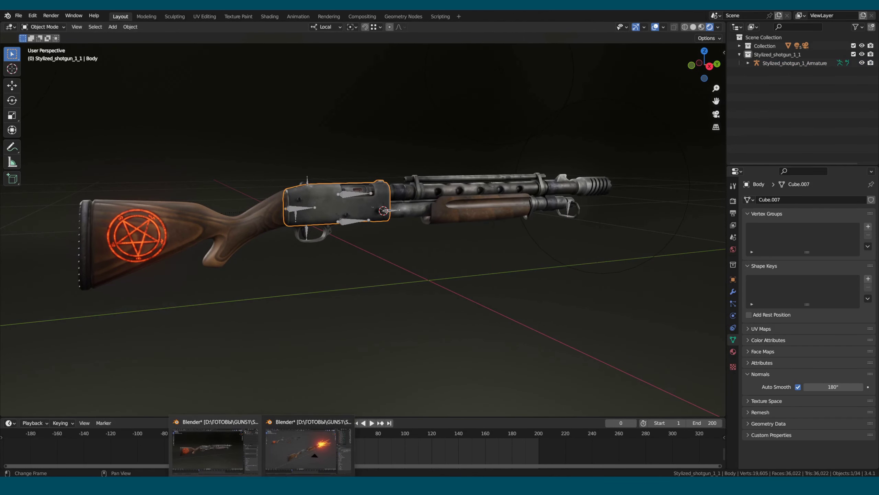
- Bring the exploded-view Blender window forward and orbit around the shotgun
left_click(298, 456)
middle_click_drag(375, 316, 423, 354)
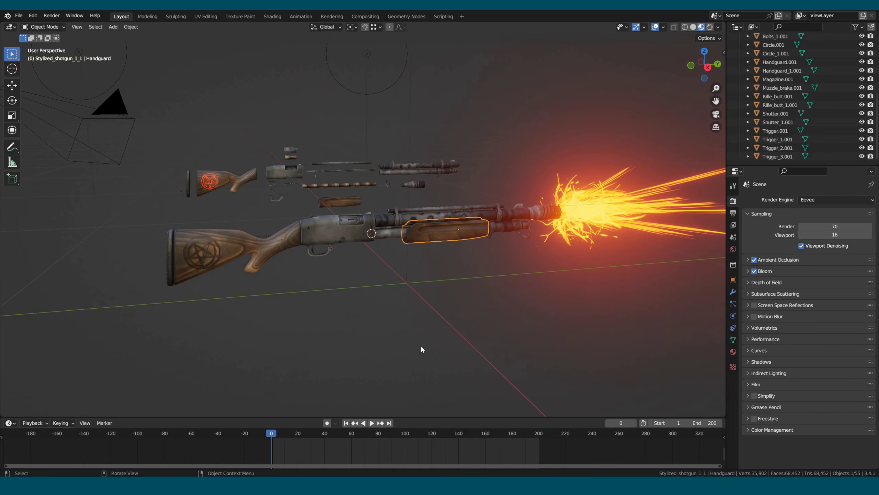
middle_click_drag(479, 363, 457, 363)
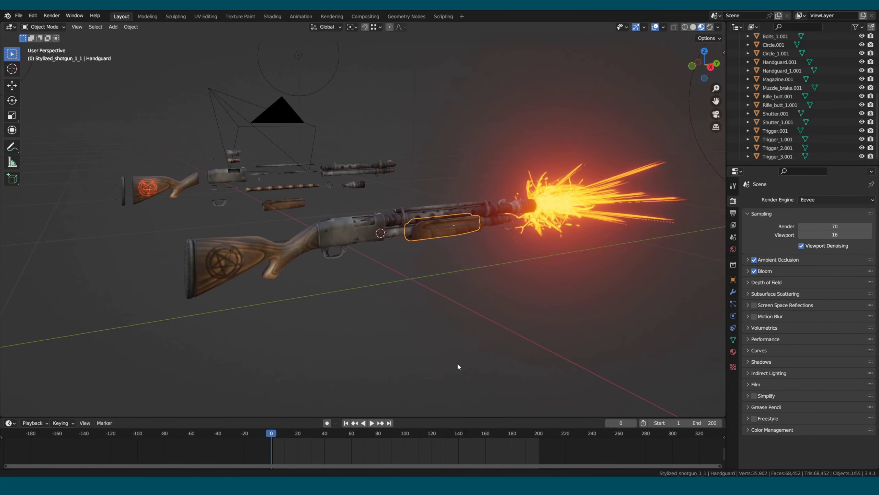
- Switch to Rendered shading and orbit around the exploded parts from both sides
left_click(710, 28)
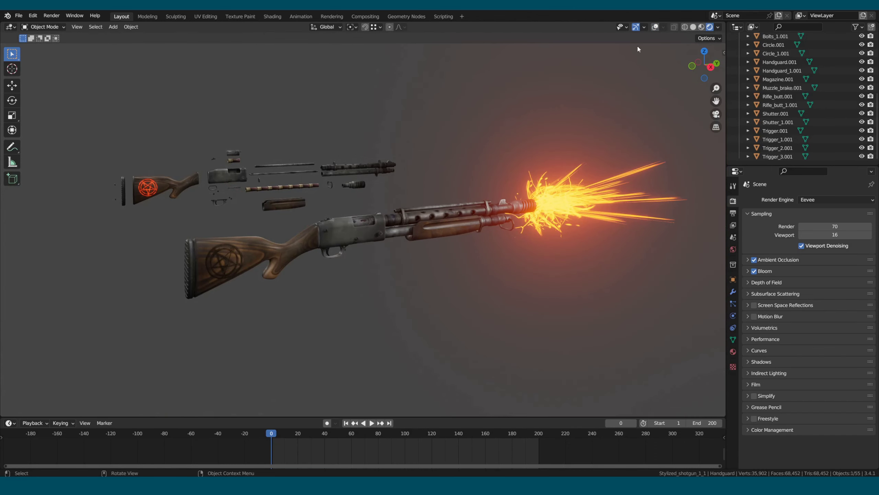
mouse_move(368, 242)
middle_mouse_down()
mouse_move(390, 235)
mouse_move(359, 250)
mouse_move(260, 177)
middle_mouse_up()
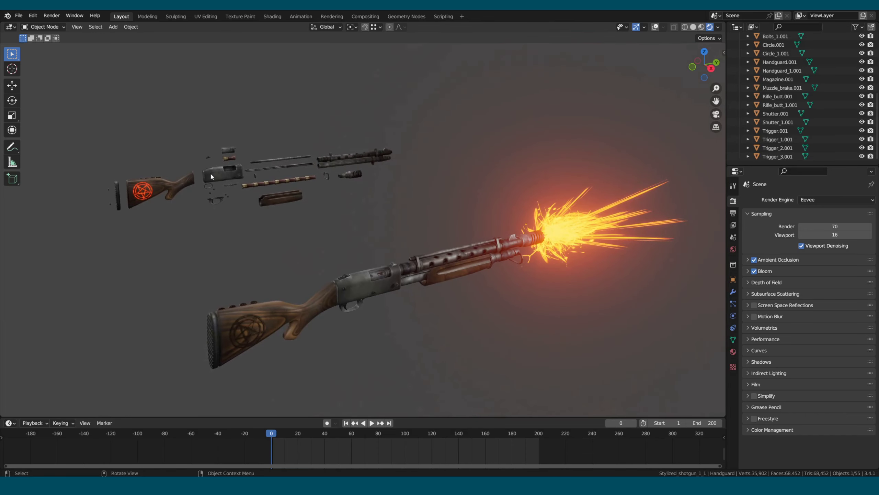
scroll(210, 172, "up", 8)
scroll(313, 283, "down", 4)
mouse_move(313, 282)
middle_mouse_down()
mouse_move(378, 283)
mouse_move(382, 273)
mouse_move(360, 273)
mouse_move(402, 290)
middle_mouse_up()
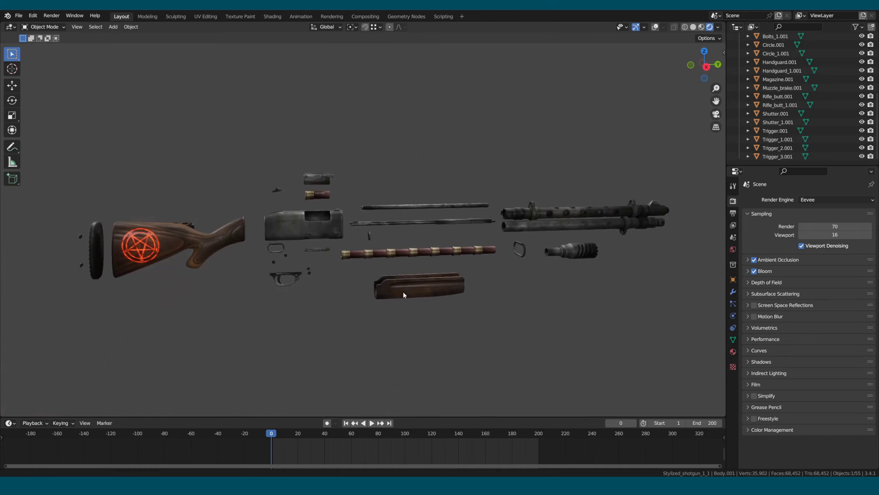
scroll(505, 301, "up", 3)
mouse_move(507, 304)
middle_mouse_down()
mouse_move(317, 275)
mouse_move(289, 322)
mouse_move(311, 299)
mouse_move(381, 292)
mouse_move(341, 298)
mouse_move(343, 324)
mouse_move(134, 312)
mouse_move(111, 334)
mouse_move(124, 291)
mouse_move(153, 274)
mouse_move(222, 276)
mouse_move(264, 301)
mouse_move(361, 283)
middle_mouse_up()
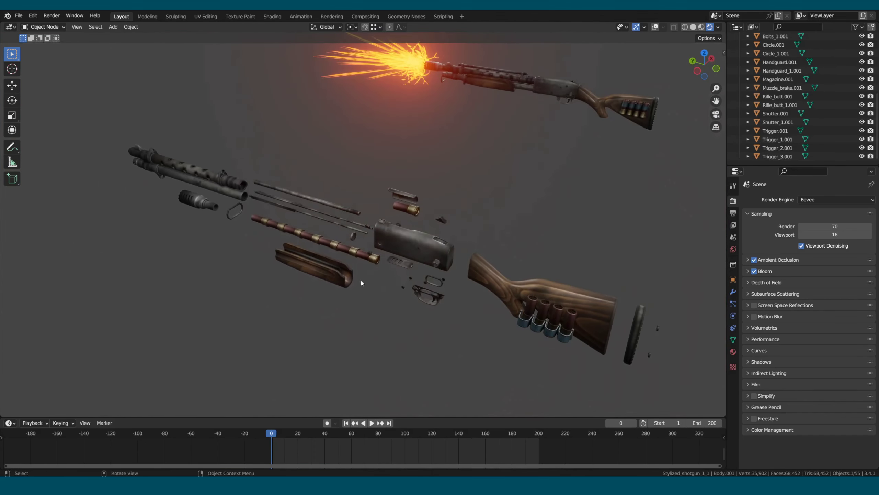
- Turn on the wireframe overlay and view the exploded parts in Solid shading
left_click(663, 28)
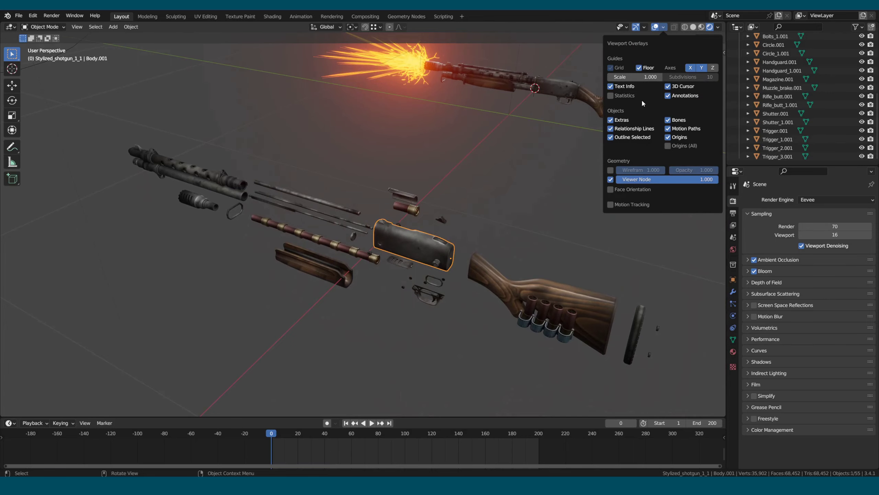
left_click(610, 170)
left_click(701, 29)
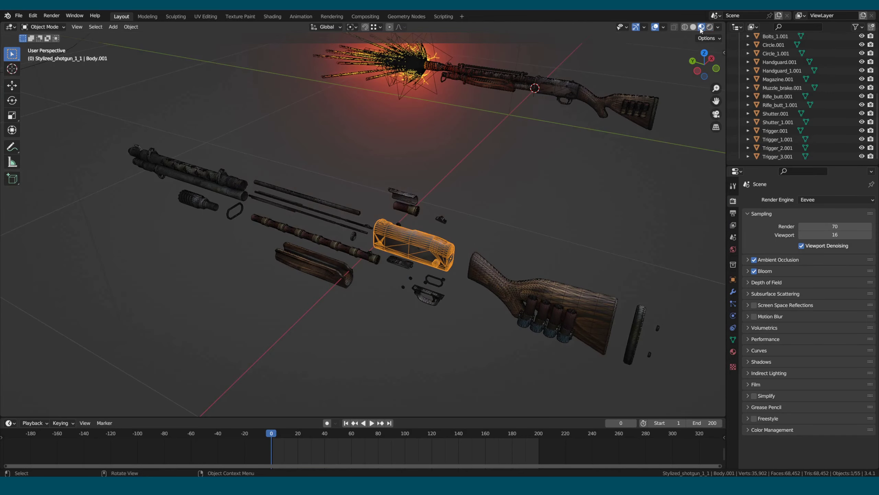
left_click(694, 27)
middle_click_drag(478, 184, 534, 193)
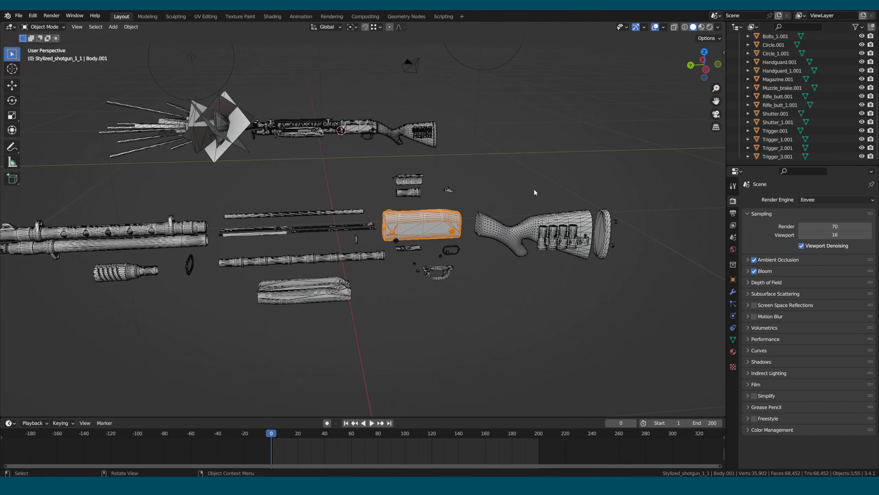
- Toggle overlays off and on, then disable wireframe and return to Rendered shading
left_click(654, 28)
left_click(655, 28)
mouse_move(624, 115)
middle_mouse_down()
mouse_move(602, 165)
mouse_move(579, 153)
mouse_move(513, 153)
mouse_move(451, 169)
mouse_move(439, 133)
mouse_move(388, 117)
mouse_move(330, 152)
mouse_move(282, 160)
mouse_move(428, 111)
middle_mouse_up()
left_click(664, 29)
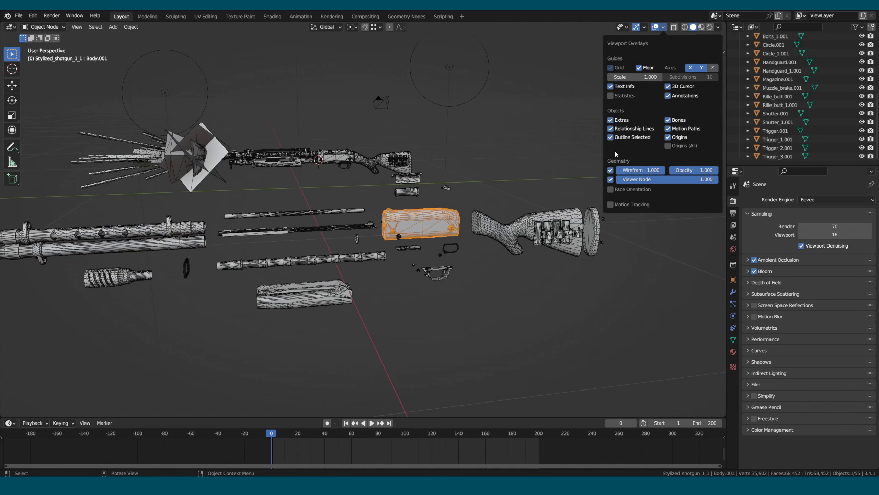
left_click(611, 170)
left_click(718, 27)
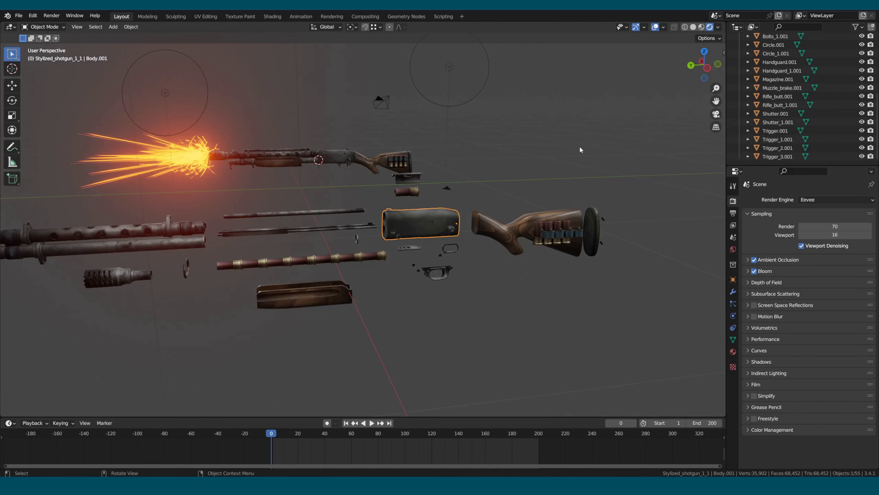
- Orbit to a rear three-quarter view with the glowing pentagram stock in front
middle_click_drag(581, 150, 411, 173)
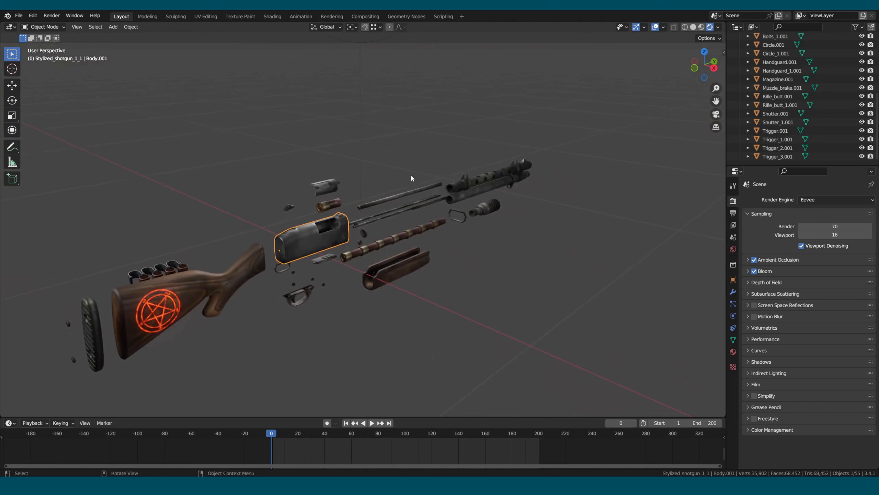
mouse_move(535, 212)
middle_mouse_down()
mouse_move(516, 180)
mouse_move(657, 55)
middle_mouse_up()
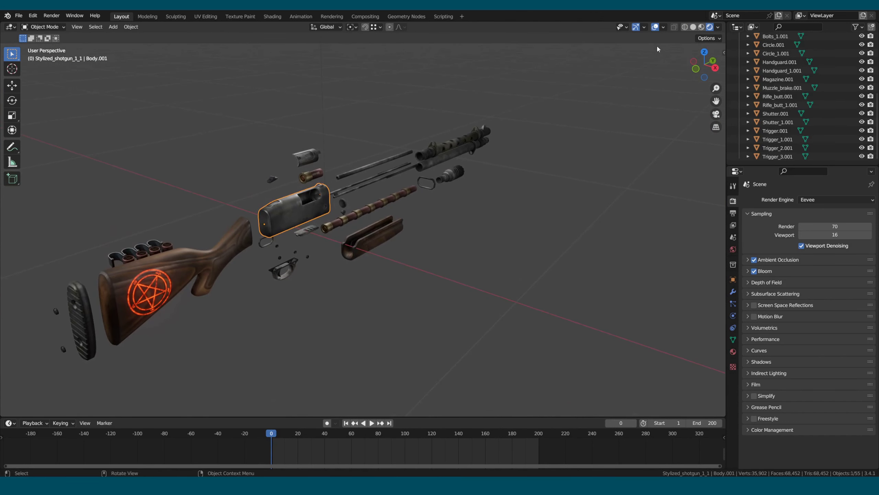
mouse_move(561, 163)
middle_mouse_down()
mouse_move(551, 158)
mouse_move(542, 175)
mouse_move(534, 134)
middle_mouse_up()
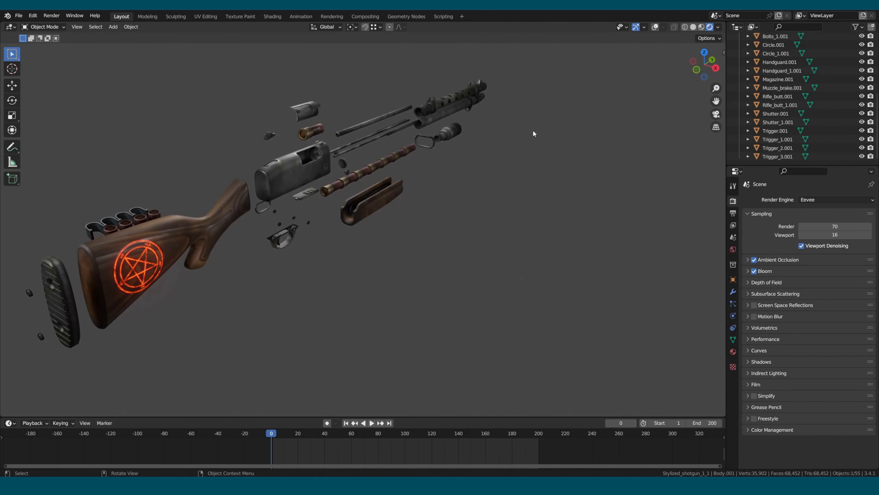